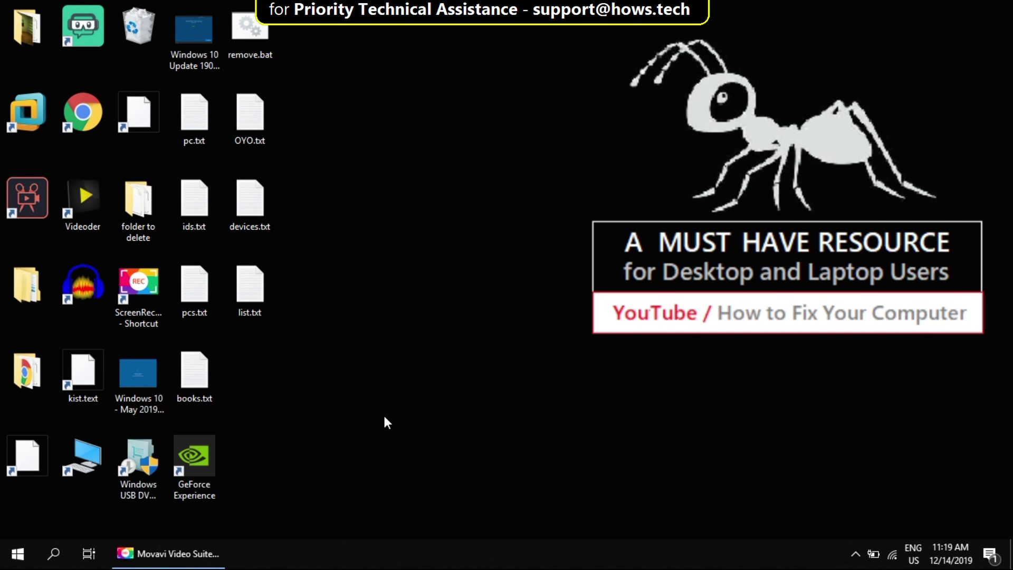
Search Windows for 'obs' and bring up the Streamlabs OBS best match's shortcut menu.
key(super+s)
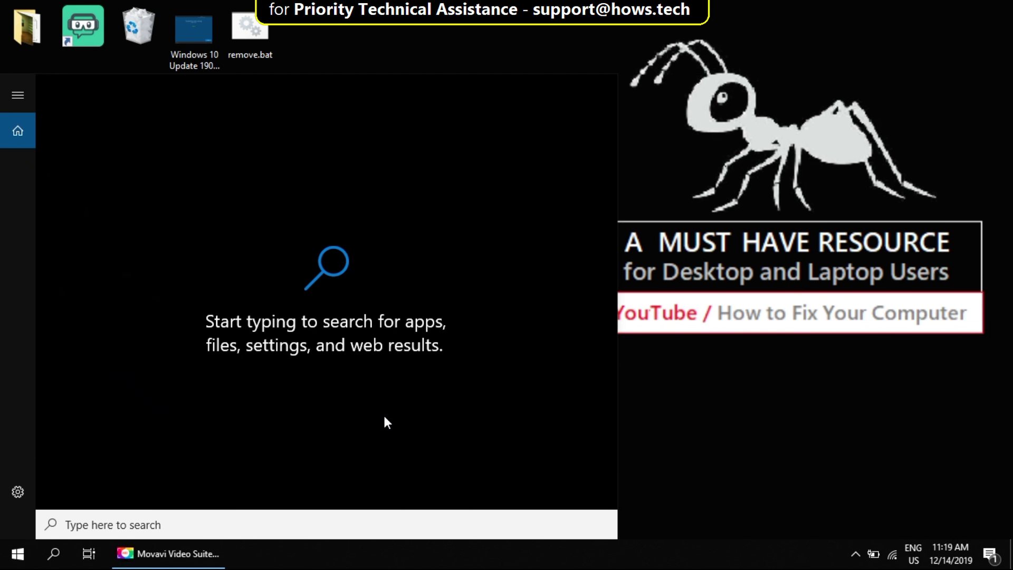
text(obs)
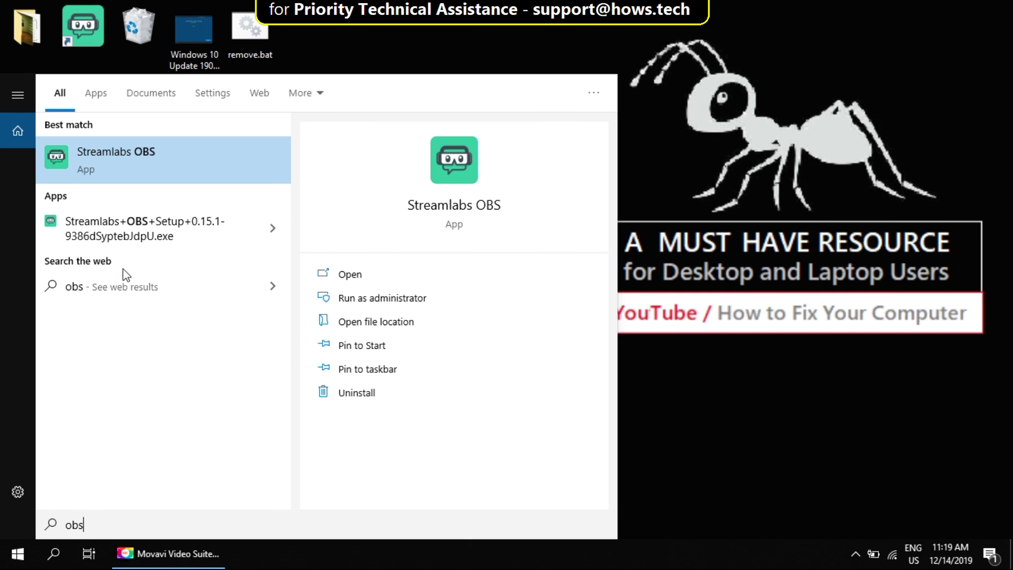
right_click(116, 165)
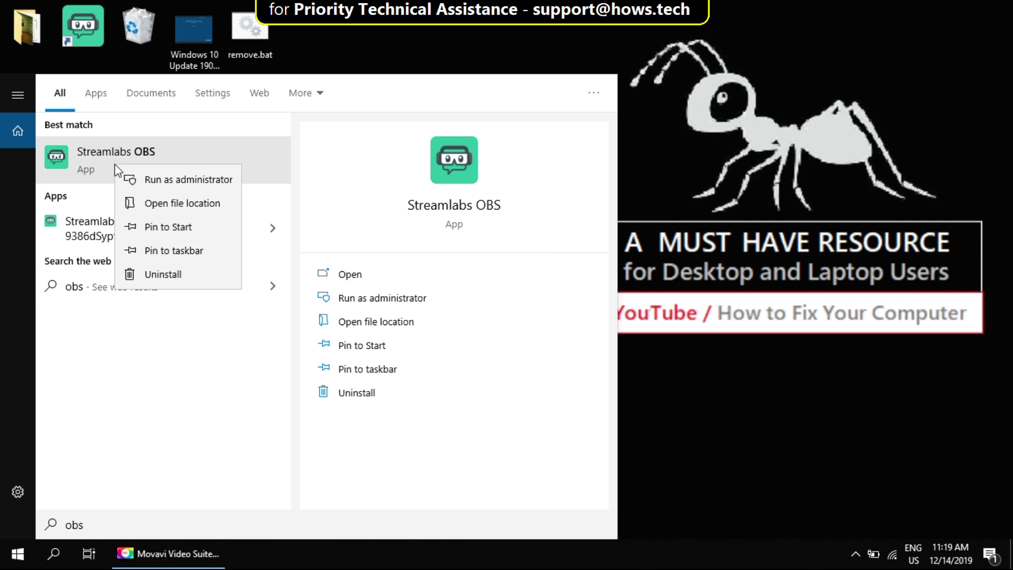
Follow the Streamlabs OBS shortcut to its install folder, C:\Program Files\Streamlabs OBS.
click(168, 204)
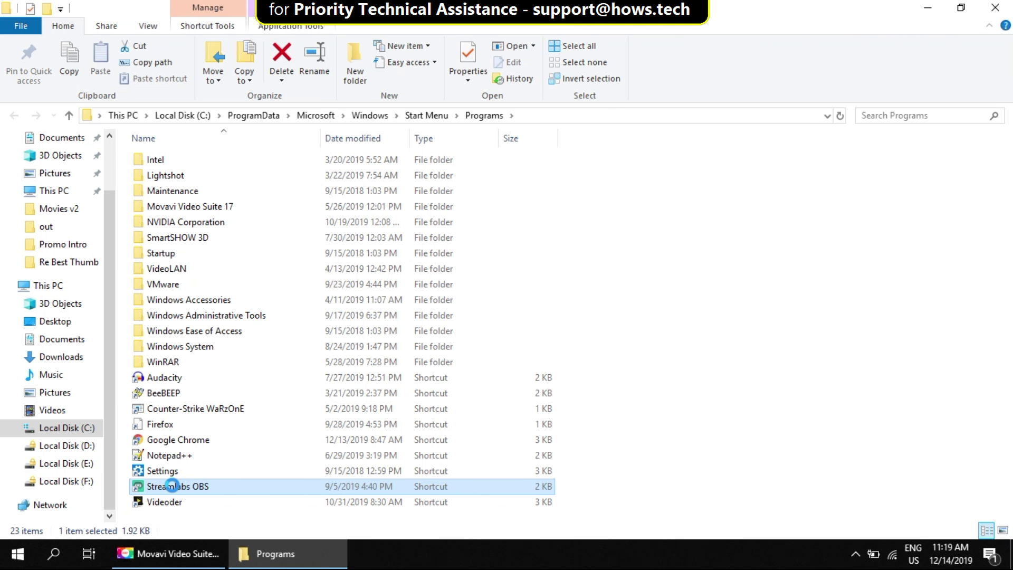
right_click(172, 486)
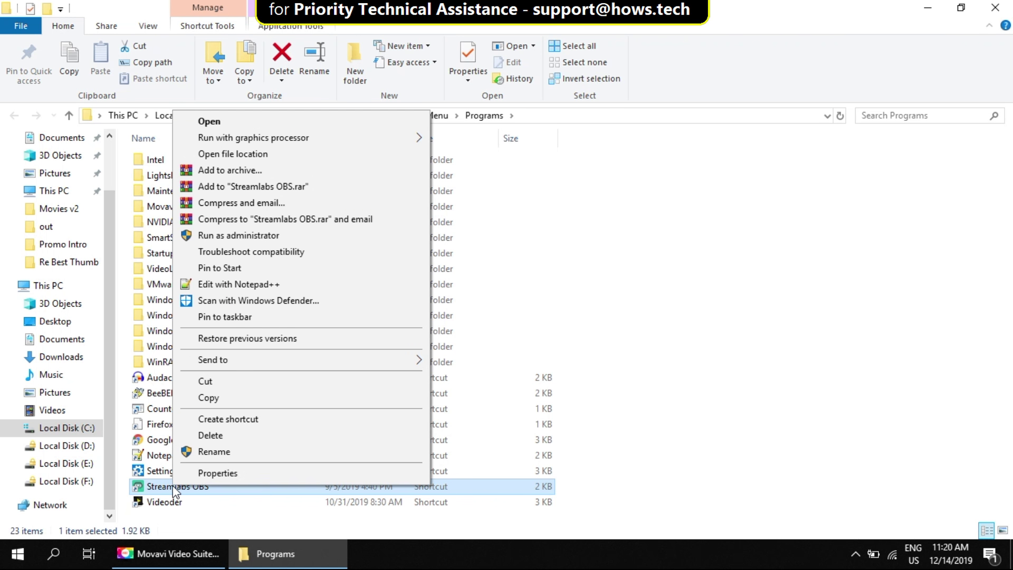
click(268, 158)
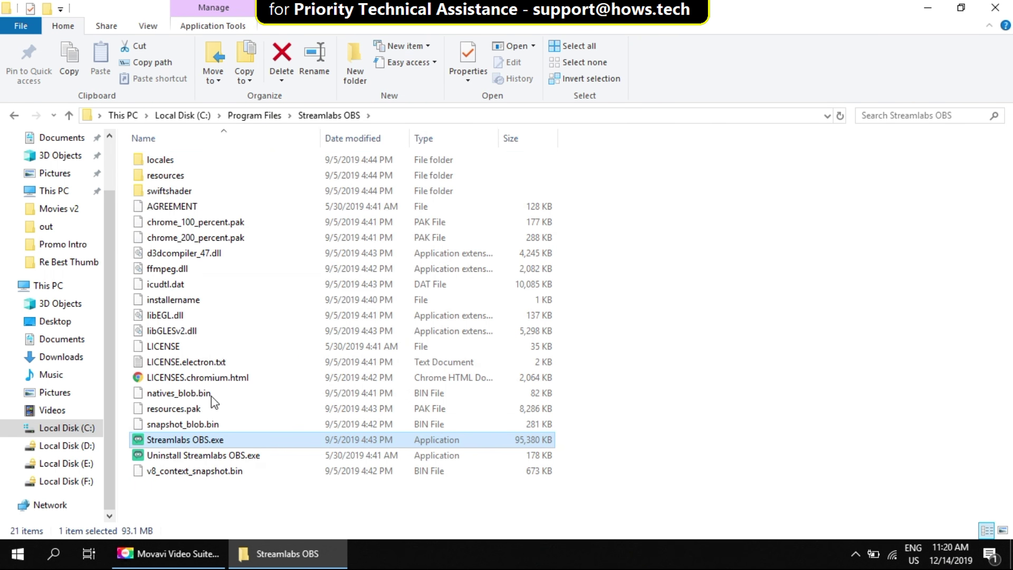
double_click(198, 441)
Set Streamlabs OBS.exe to Windows 7 compatibility mode and Run as administrator.
right_click(198, 441)
click(248, 431)
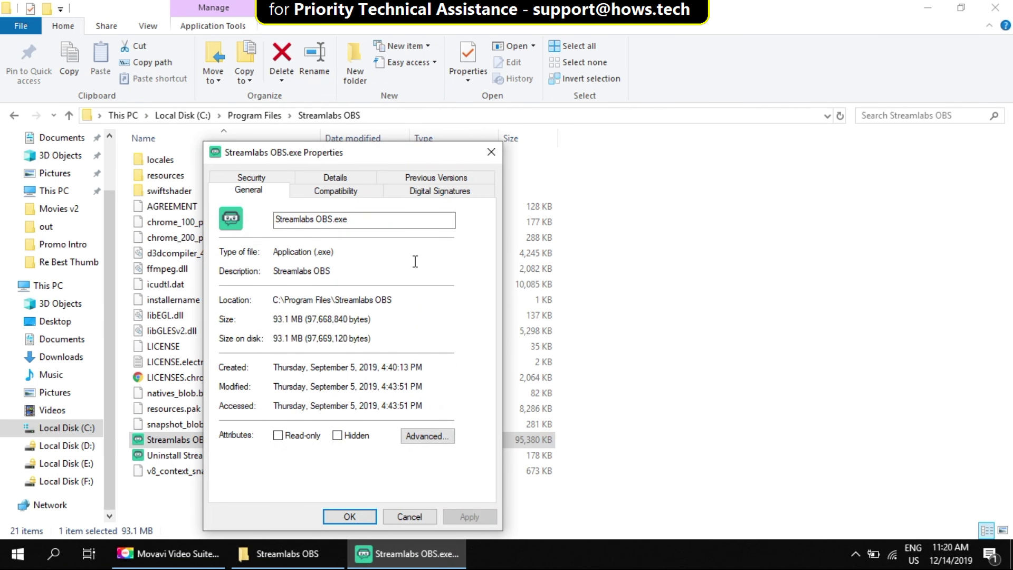
click(355, 199)
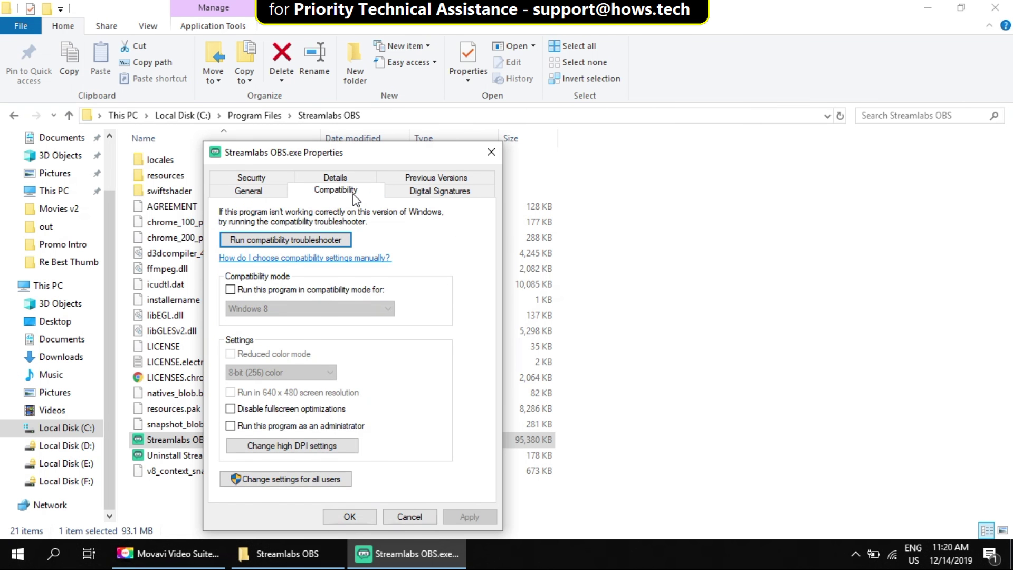
click(327, 291)
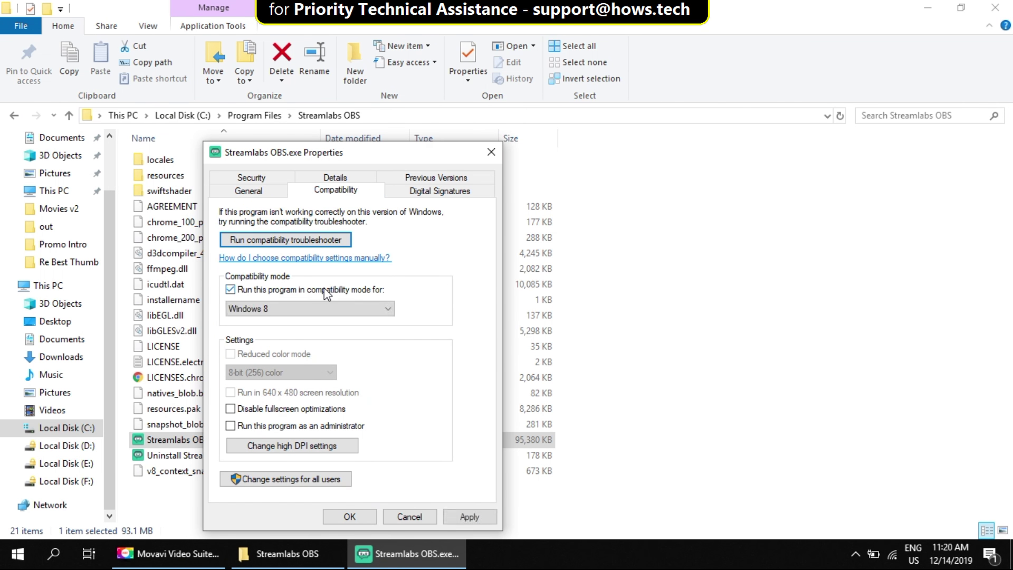
click(327, 316)
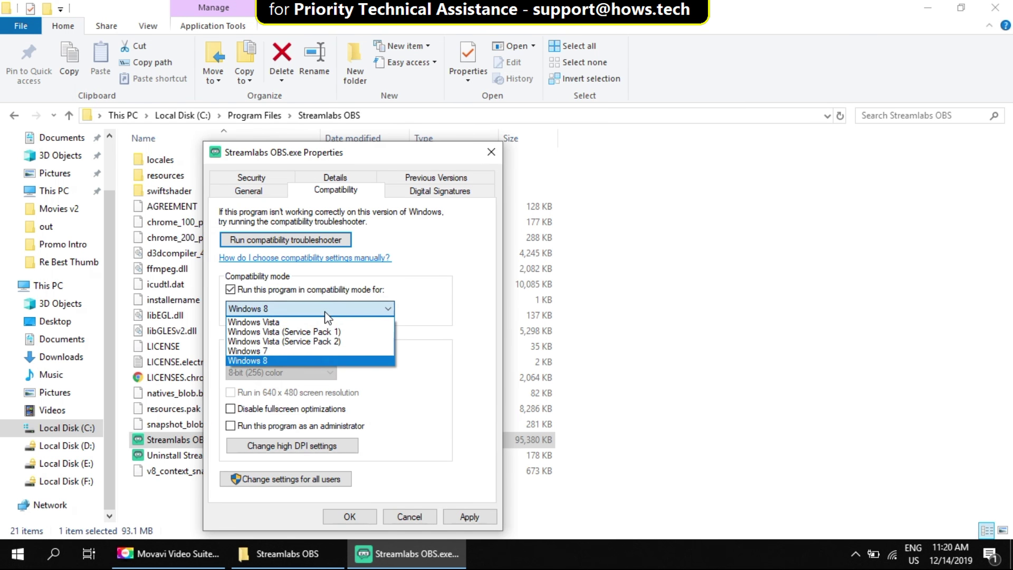
click(303, 352)
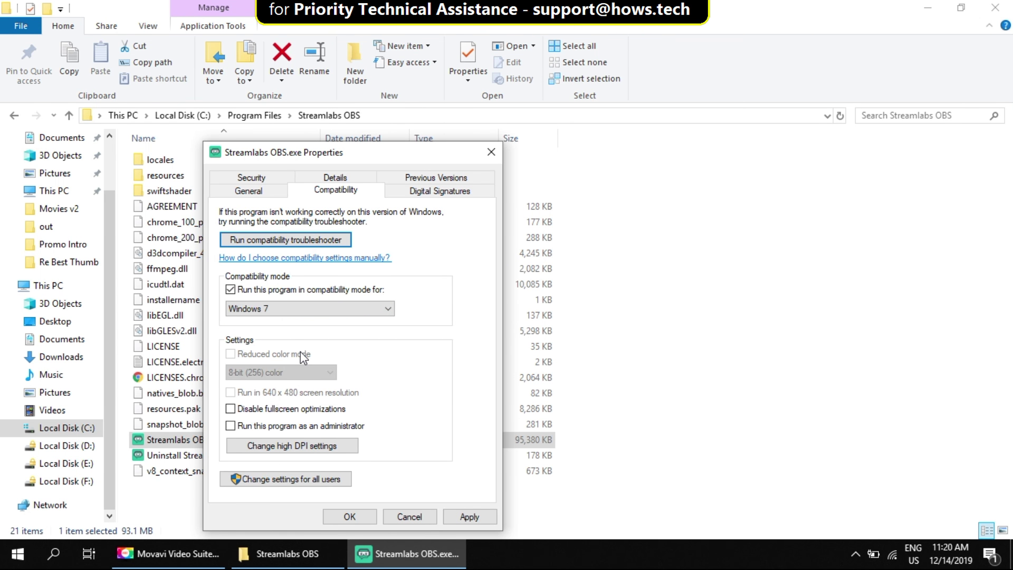
click(291, 426)
Apply Windows 7 compatibility and administrator mode for all users, then save and close Properties.
click(281, 480)
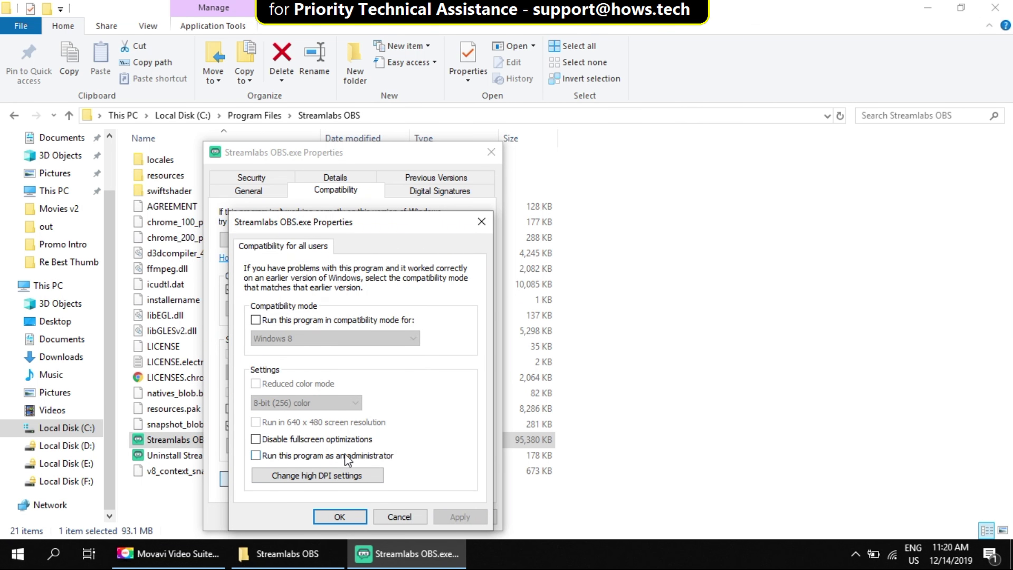
click(346, 460)
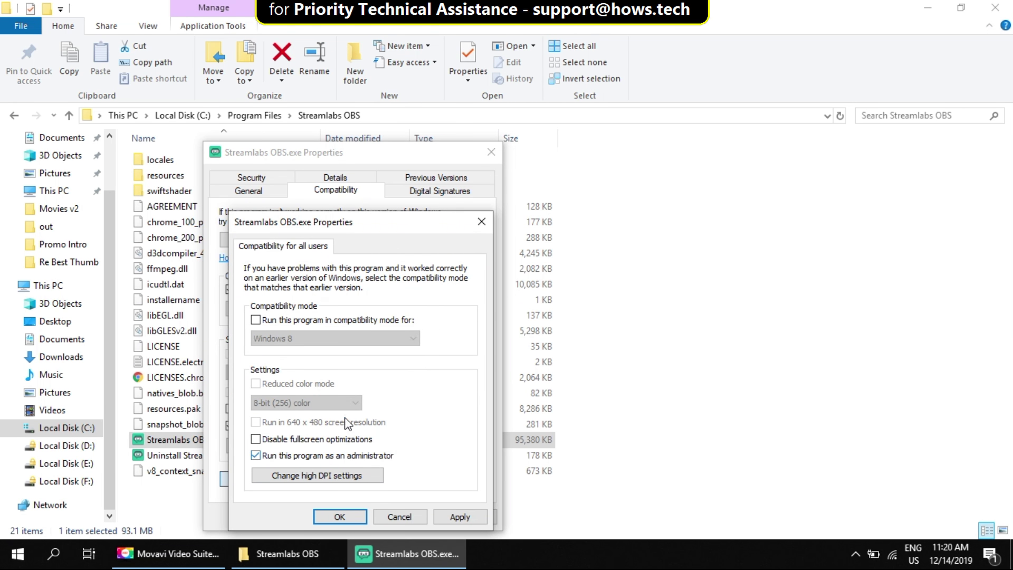
click(342, 317)
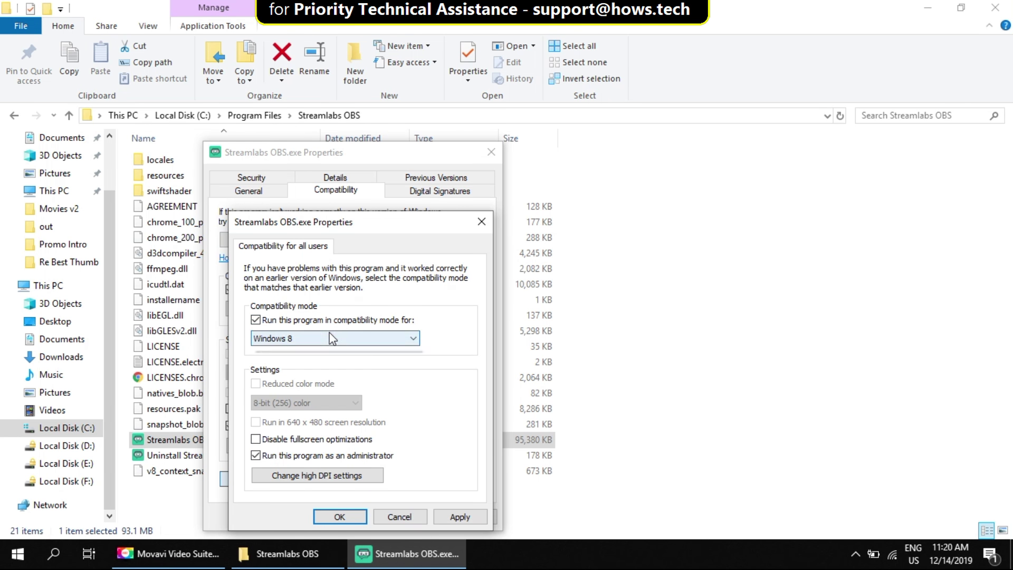
click(333, 338)
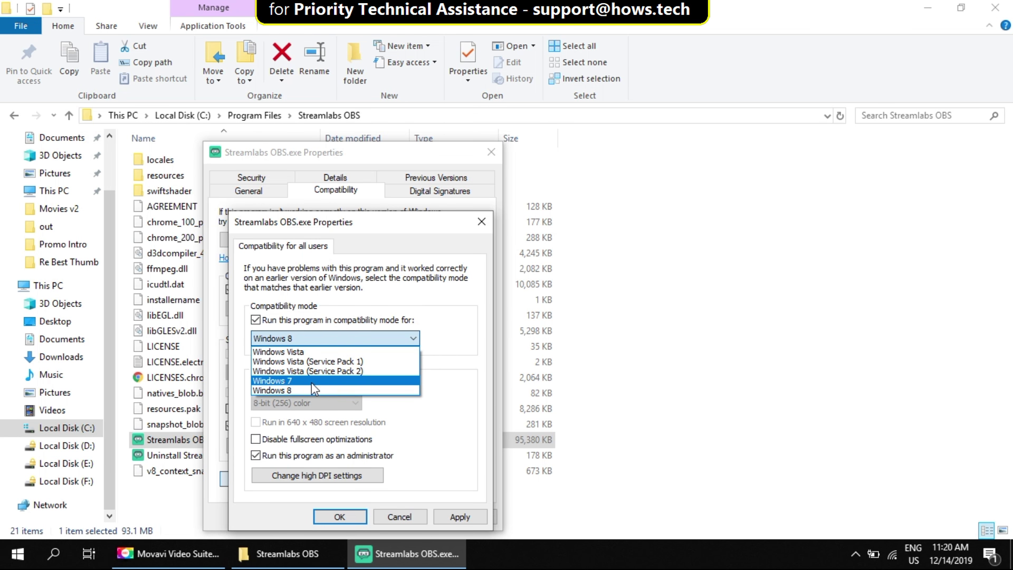
click(312, 382)
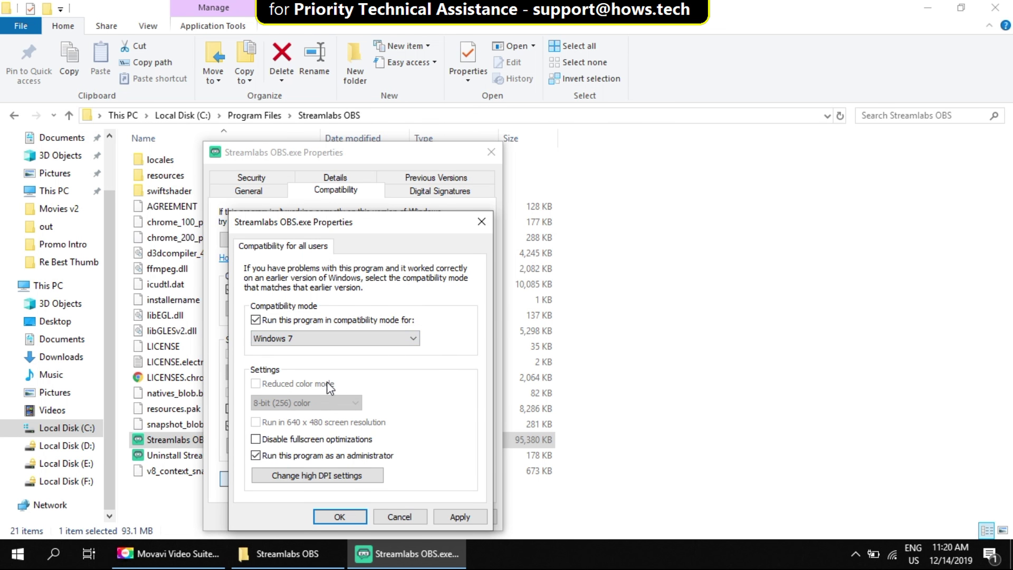
click(454, 519)
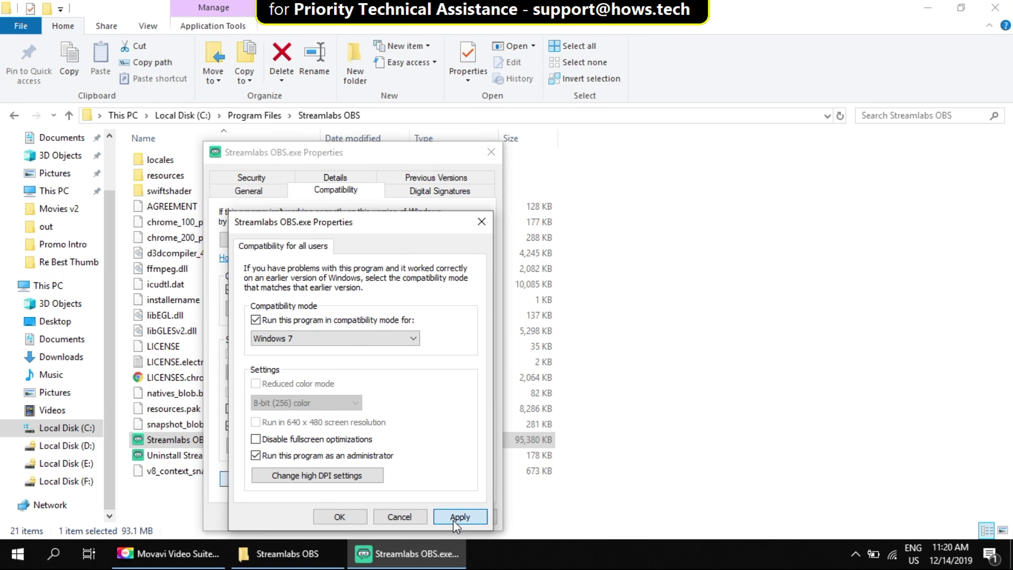
click(341, 515)
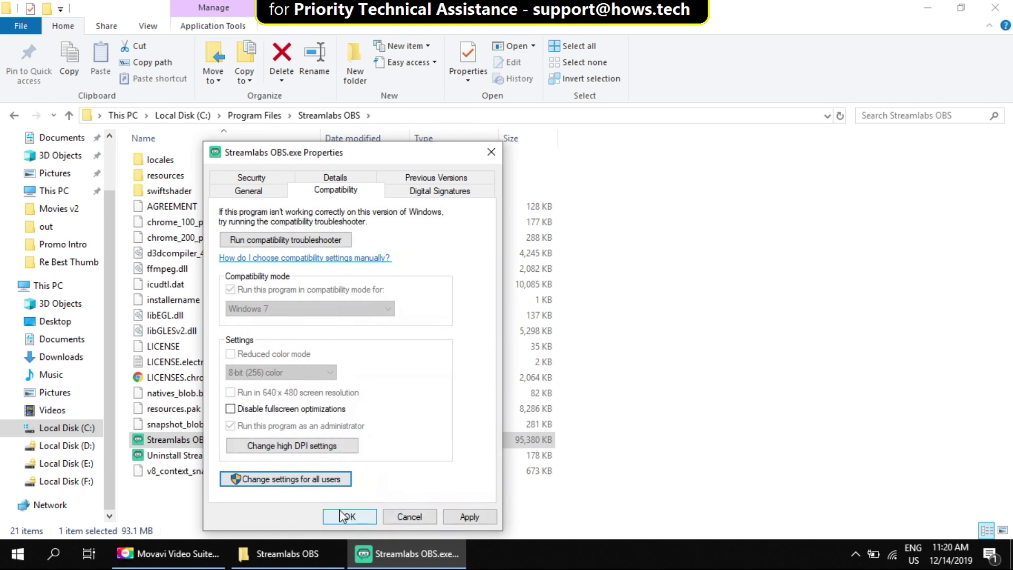
click(464, 516)
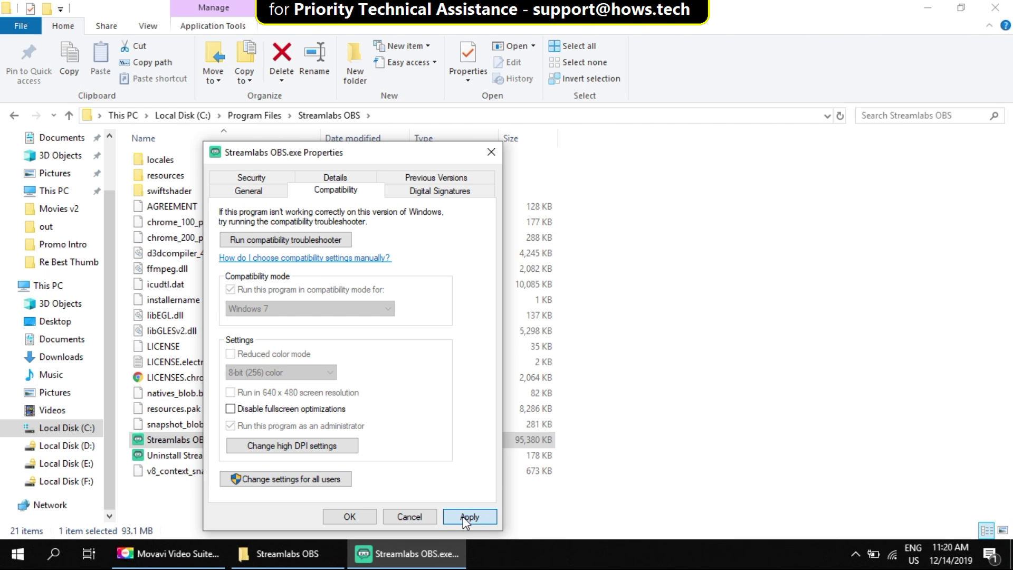
click(349, 518)
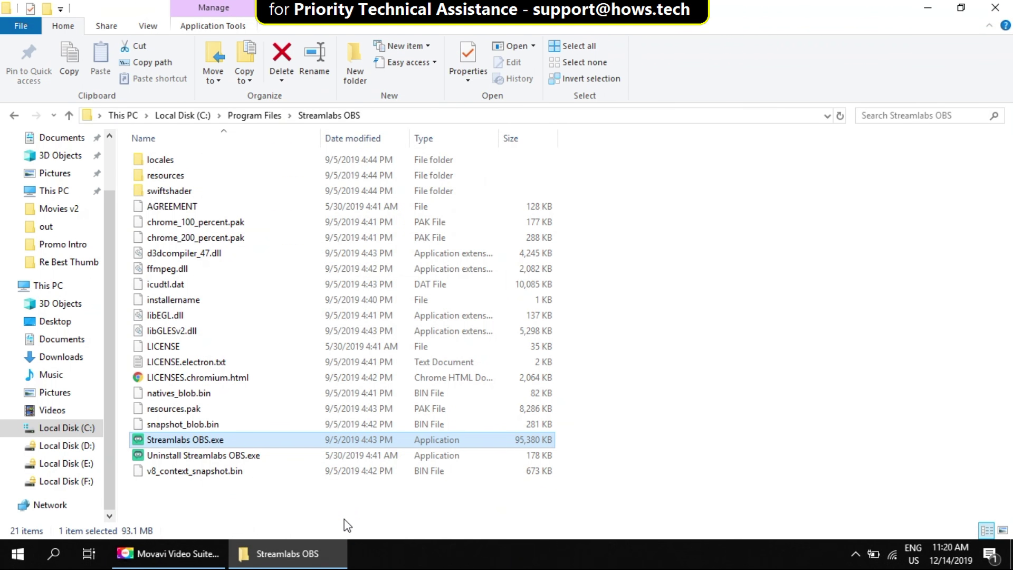
Close the Streamlabs OBS folder and open NVIDIA Control Panel from the desktop menu.
click(996, 7)
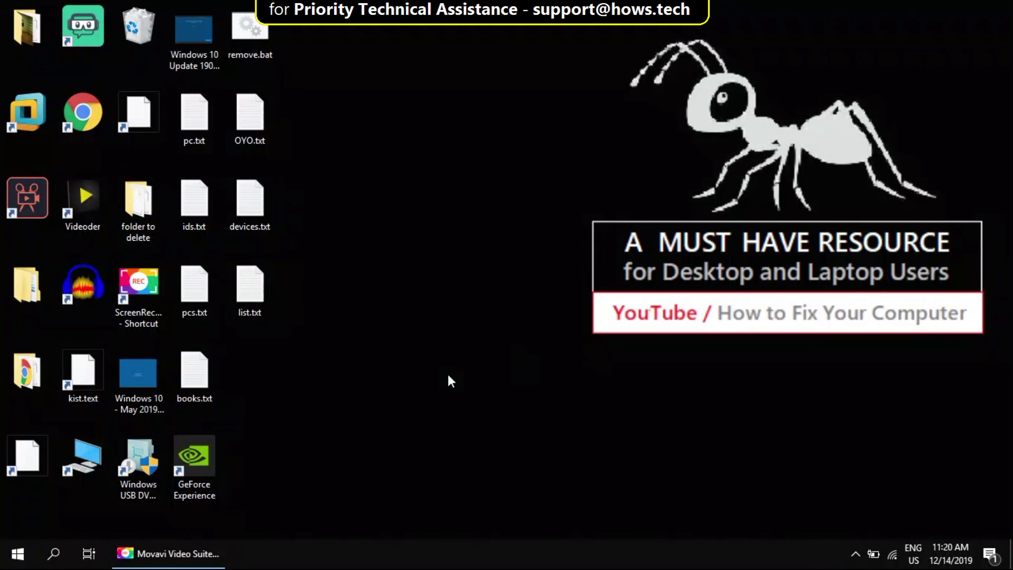
right_click(334, 287)
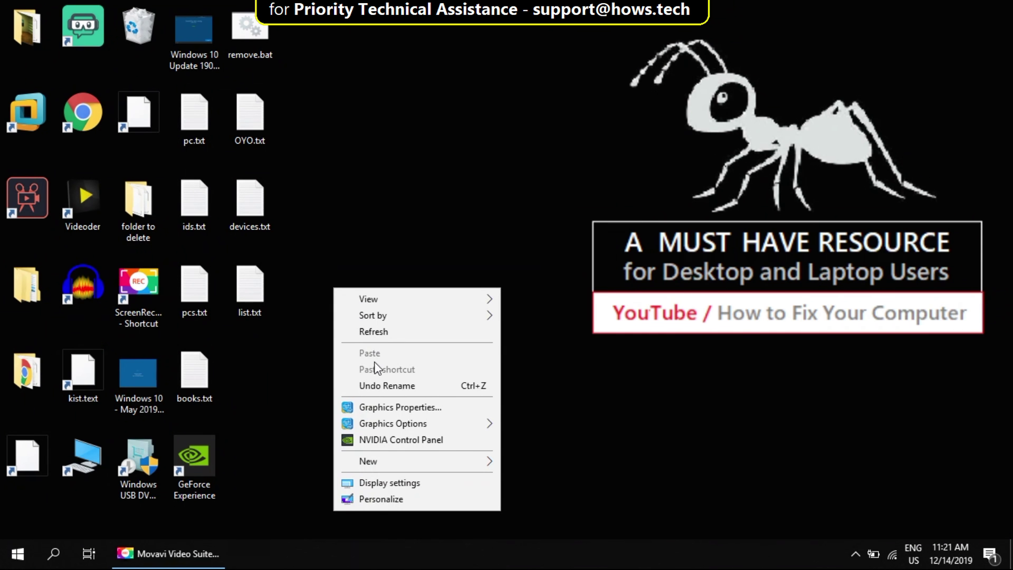
click(392, 440)
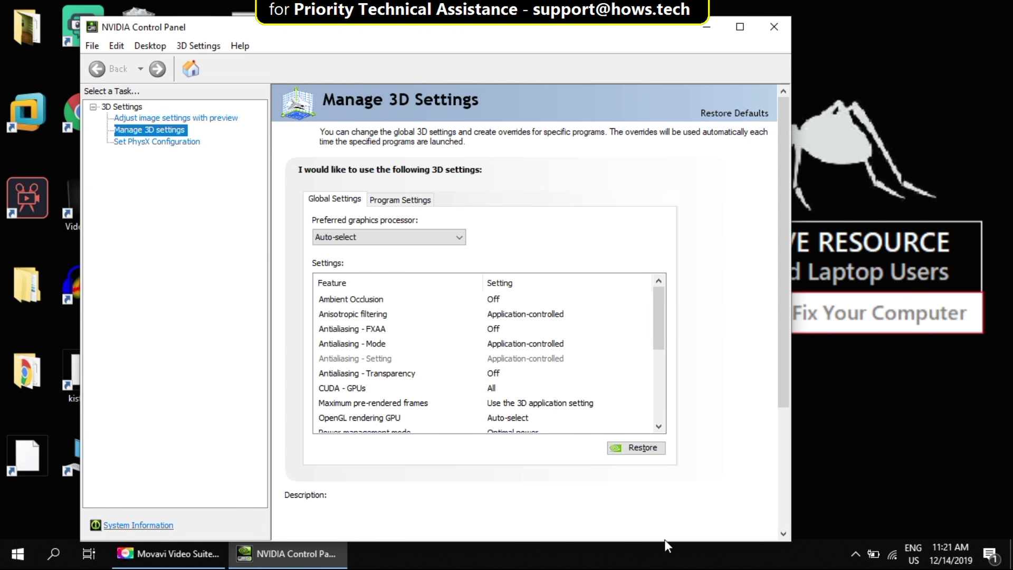
drag(412, 33, 467, 38)
Go to Manage 3D settings' Program Settings and start adding a program to customize.
click(230, 138)
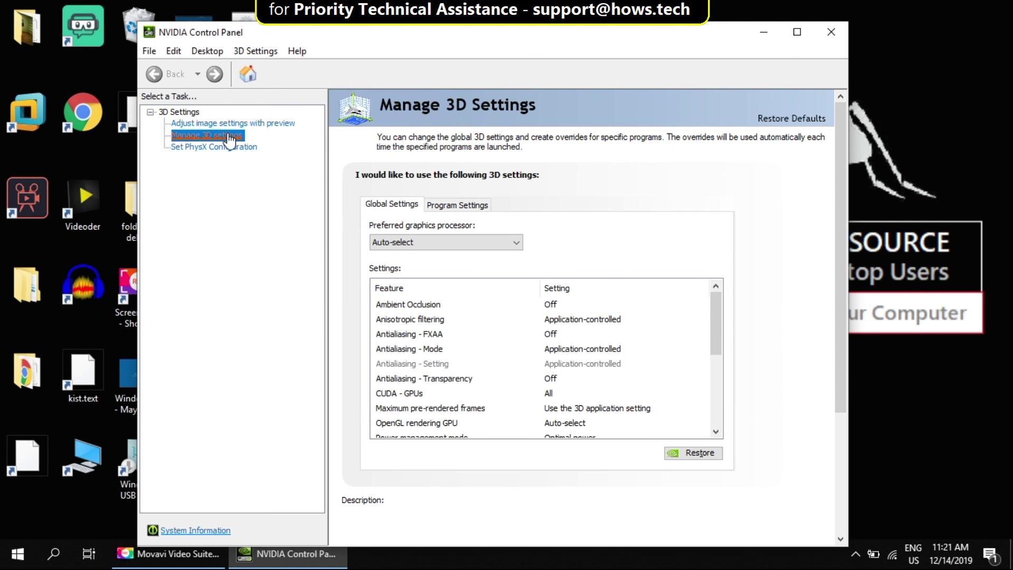
click(463, 207)
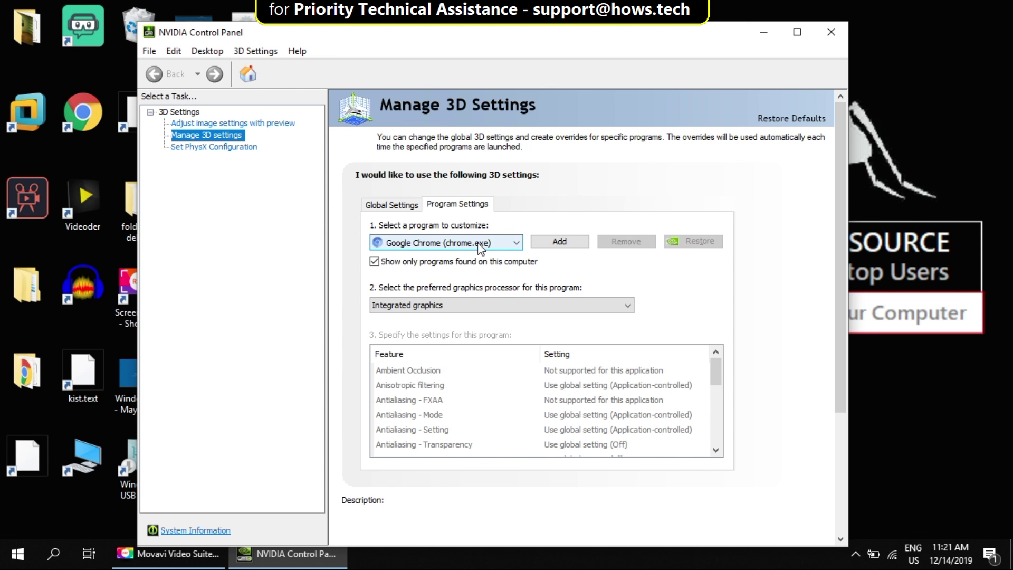
click(505, 244)
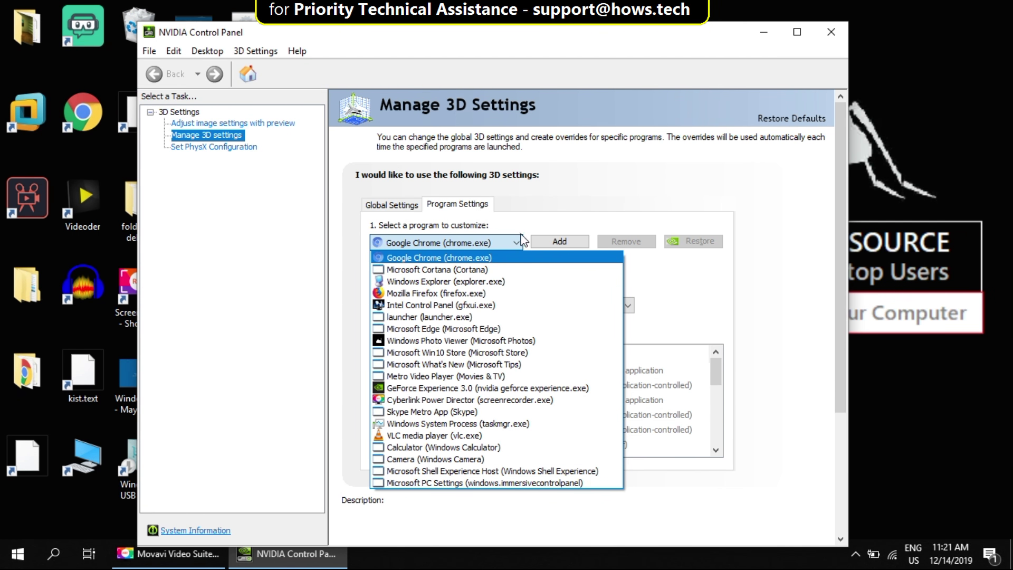
click(549, 223)
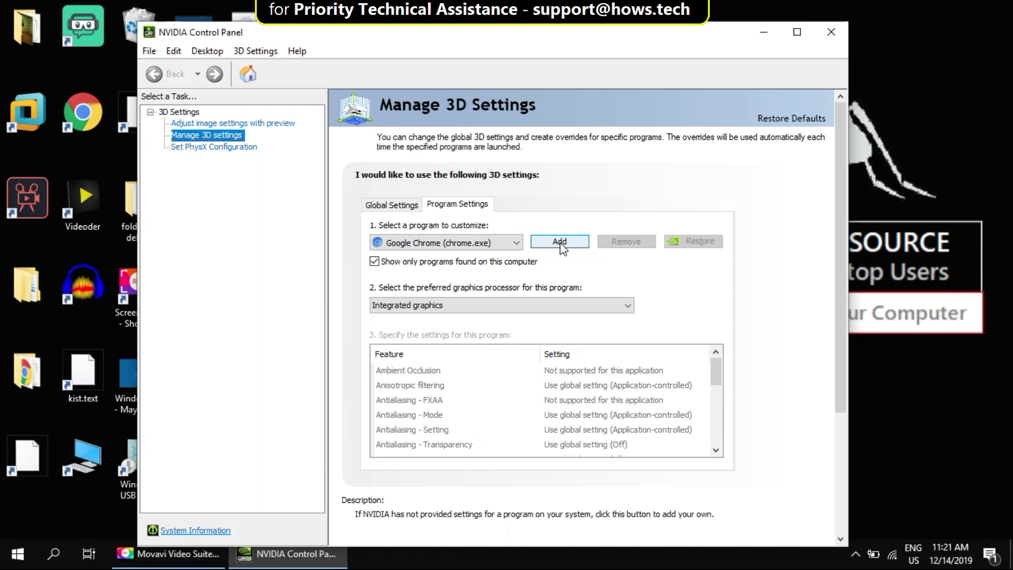
click(561, 245)
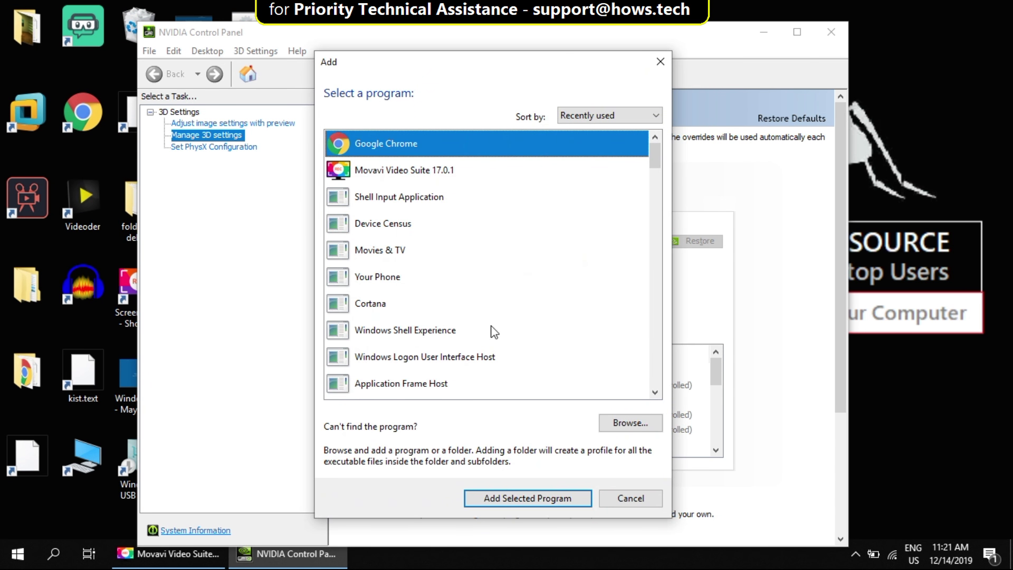
Add Streamlabs OBS to Program Settings with Integrated graphics as its preferred processor.
click(480, 219)
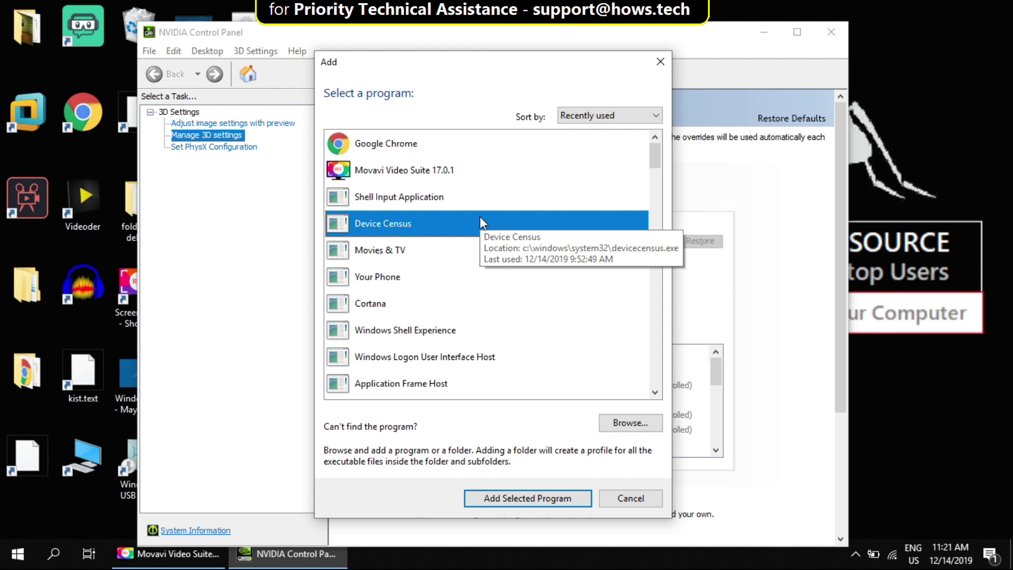
scroll(481, 219, down, 7)
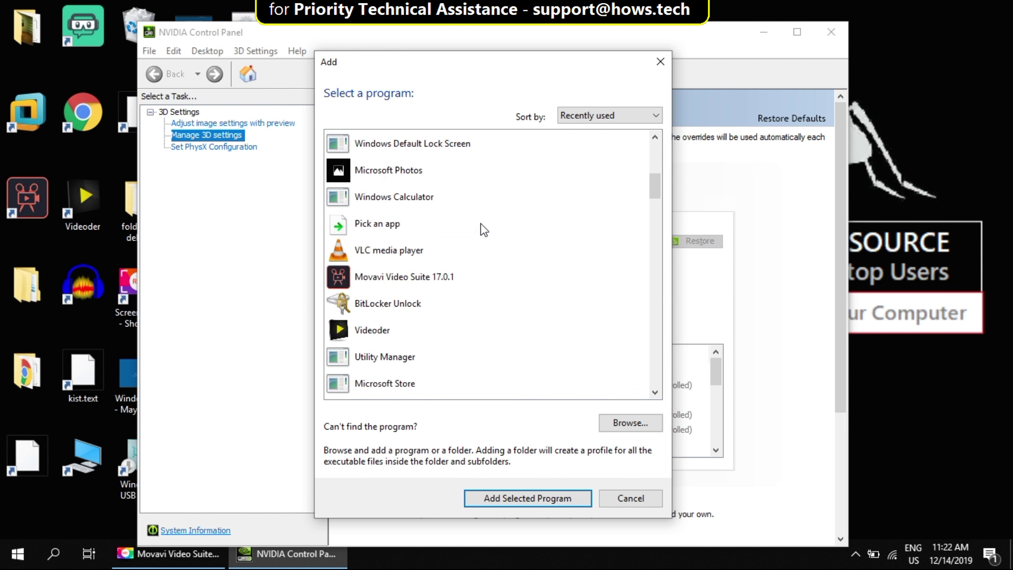
scroll(482, 237, down, 7)
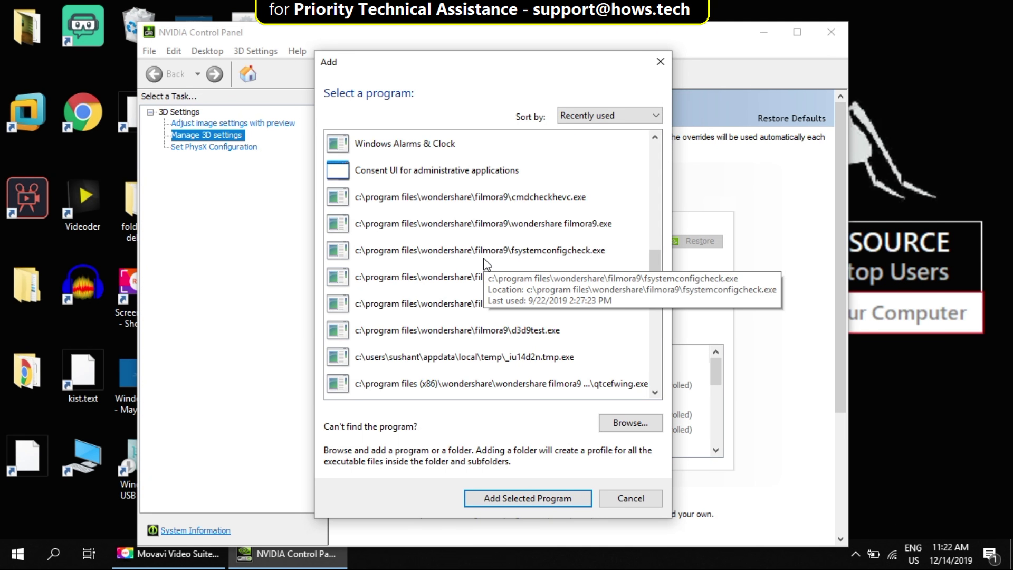
scroll(482, 264, down, 7)
click(407, 305)
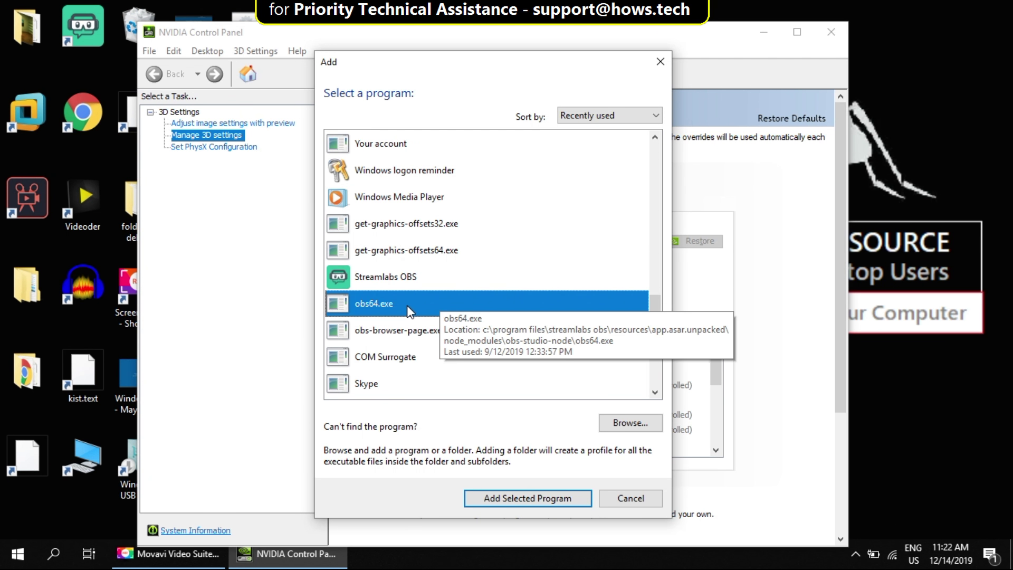
click(426, 272)
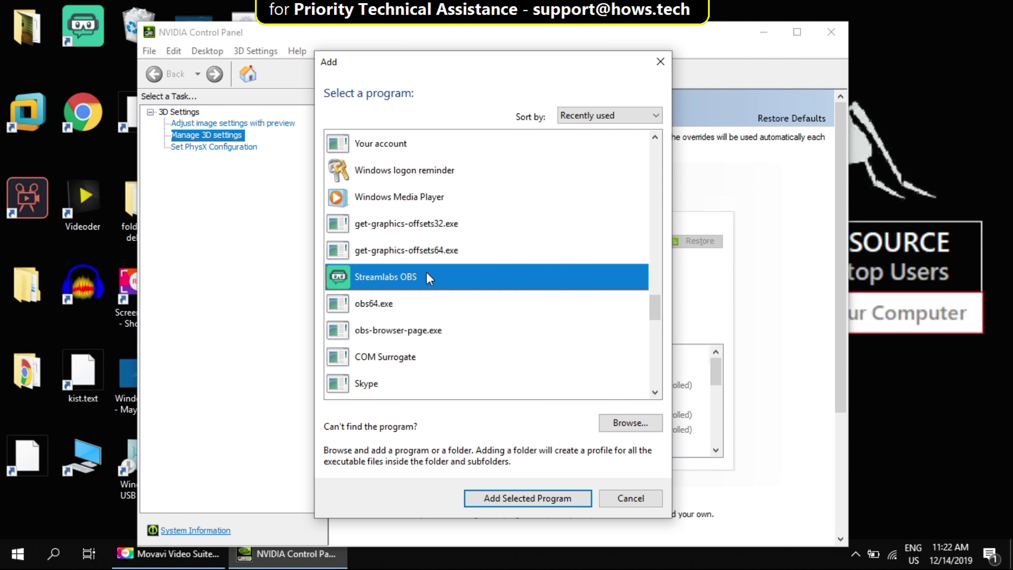
click(384, 304)
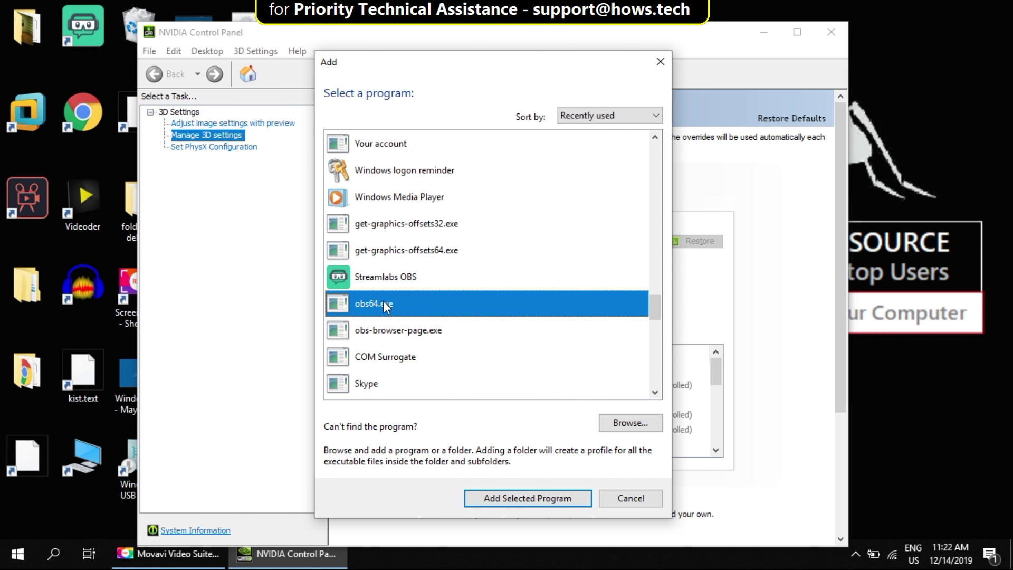
click(394, 277)
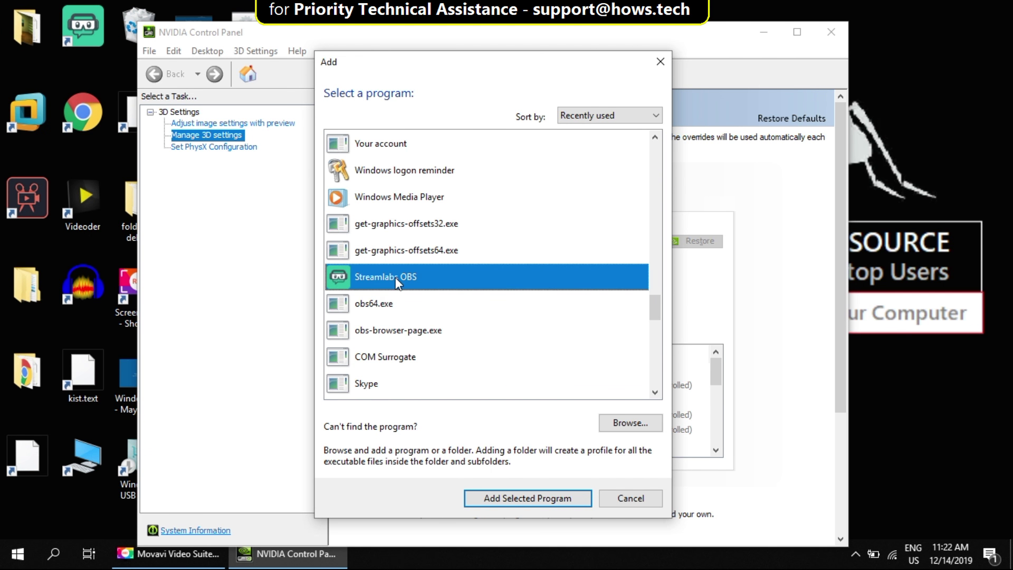
click(508, 500)
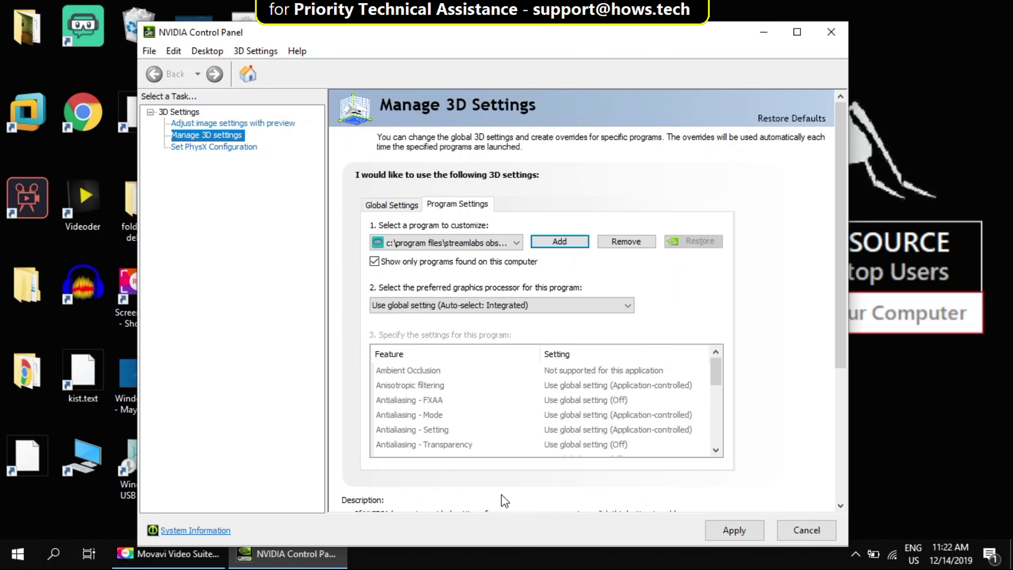
click(423, 306)
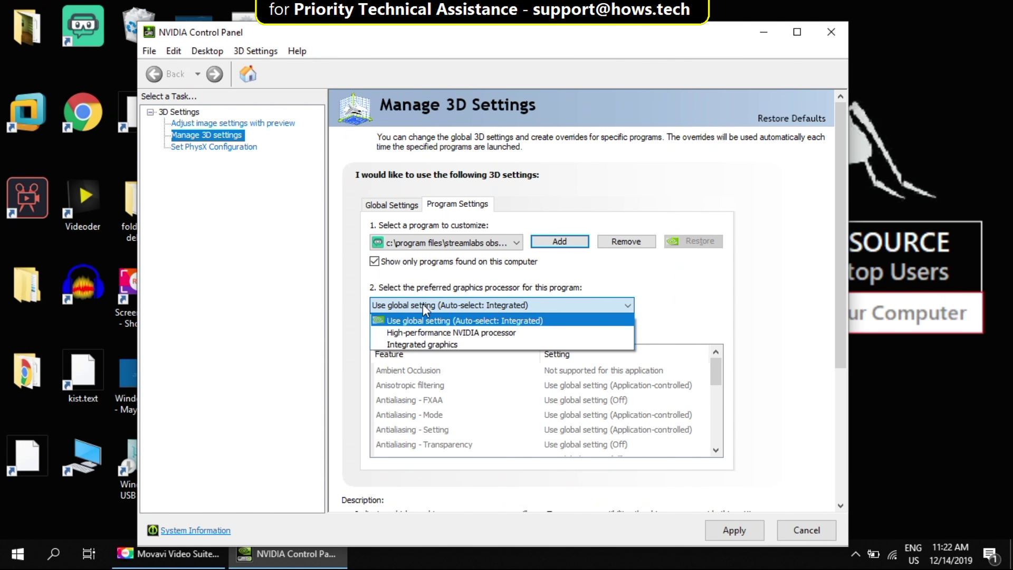
click(419, 345)
Add obs64.exe from the Streamlabs OBS folder to the programs to customize.
click(558, 242)
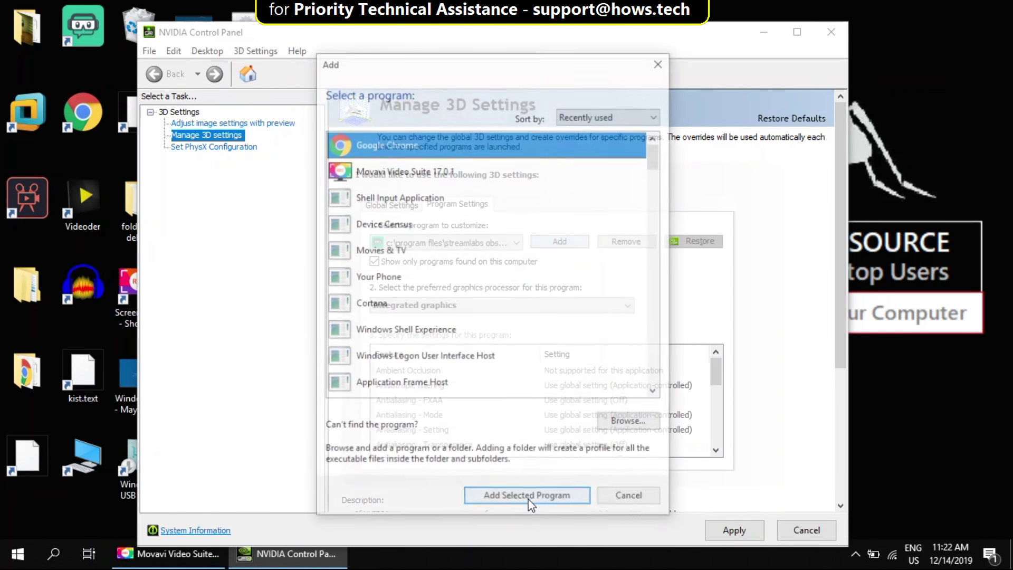
click(436, 276)
scroll(447, 343, down, 1)
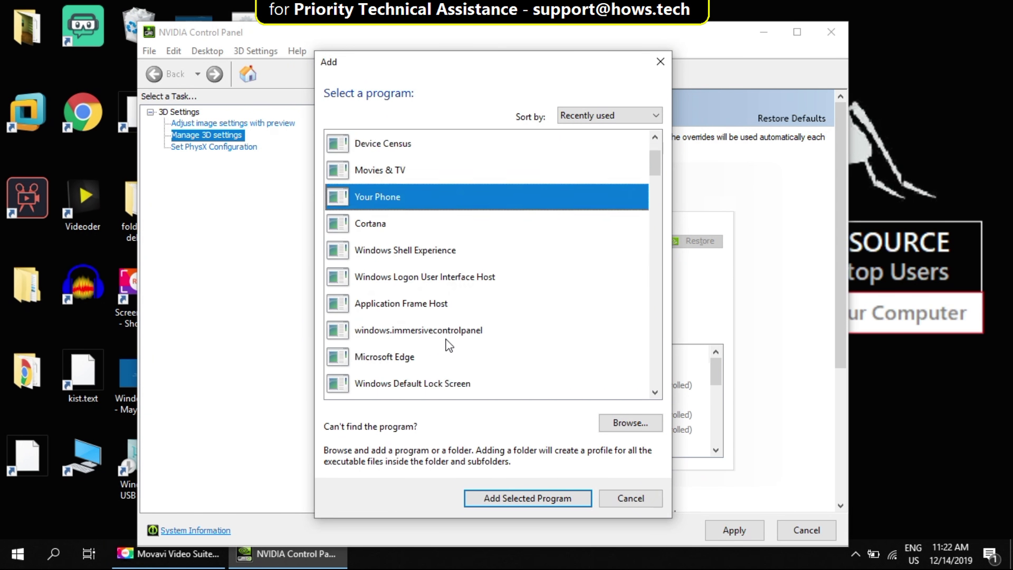
scroll(446, 340, down, 19)
key(o)
scroll(445, 344, down, 2)
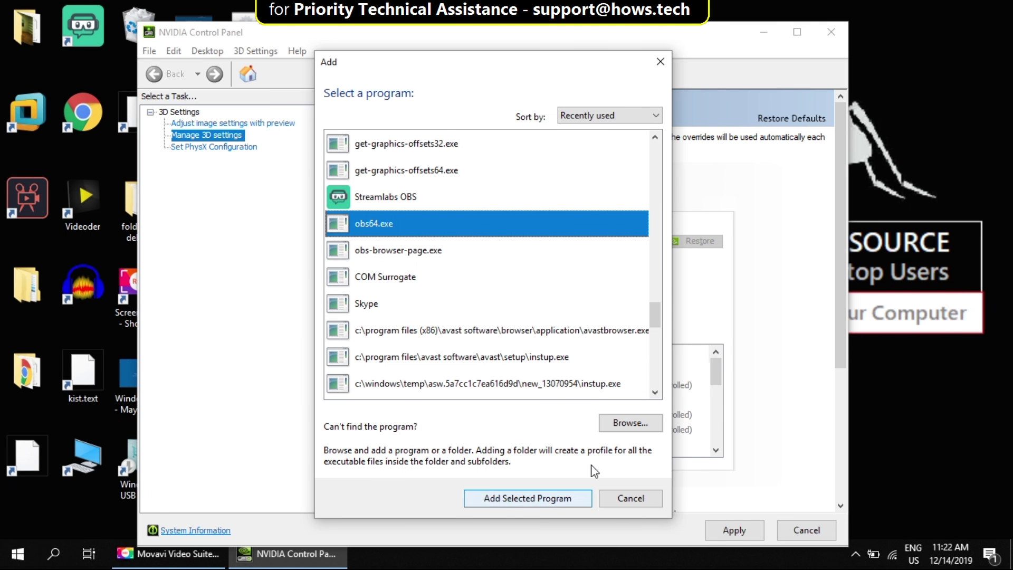
click(505, 498)
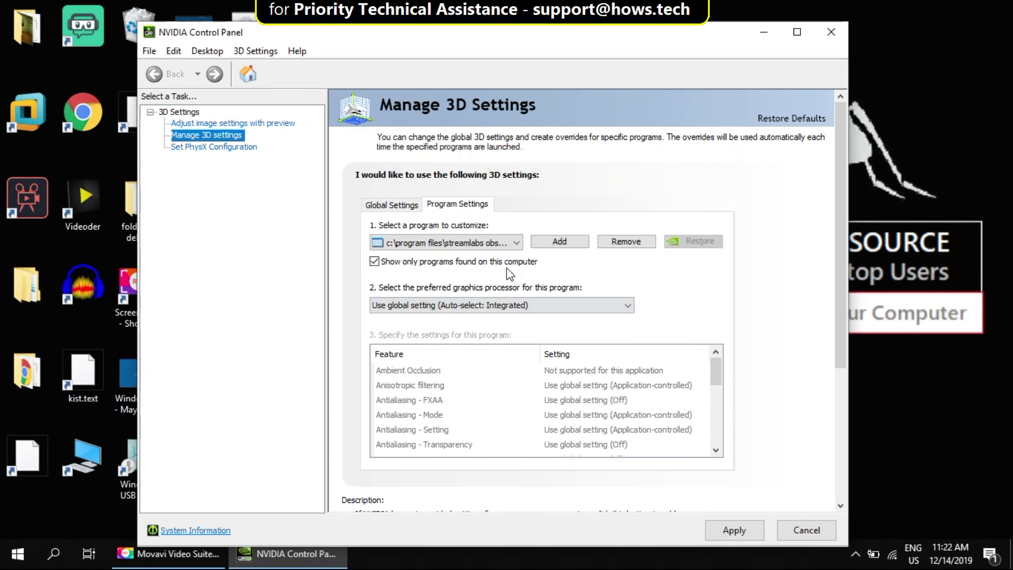
Set obs64.exe to Integrated graphics, apply, check streamlabs obs.exe, and close NVIDIA Control Panel.
click(454, 304)
click(438, 343)
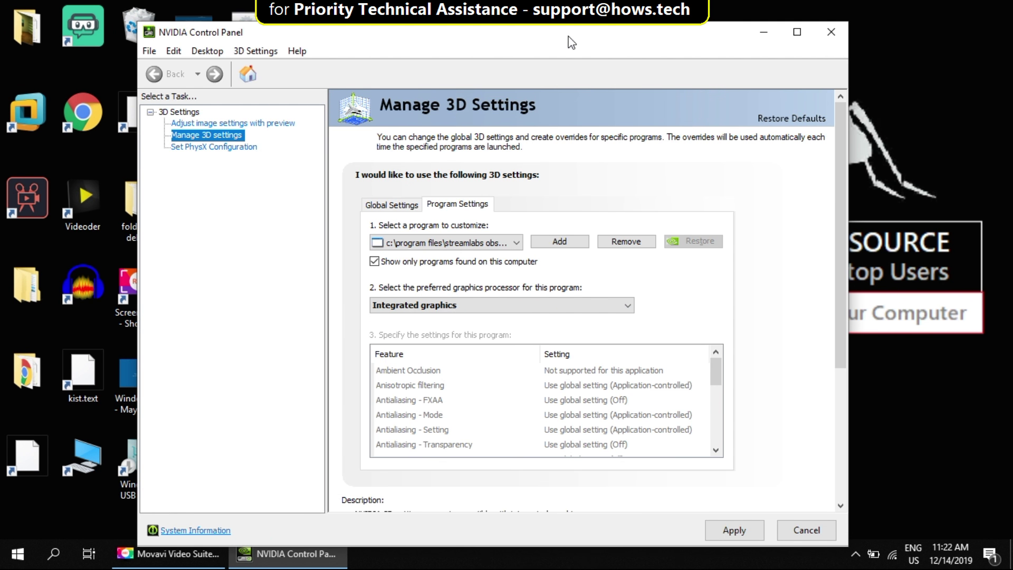
drag(572, 42, 571, 32)
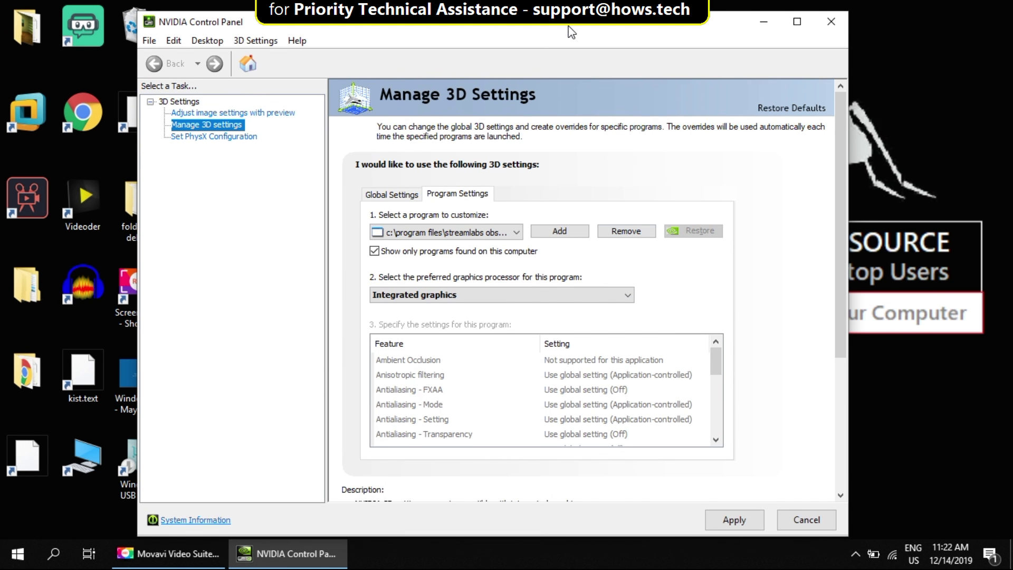
click(722, 522)
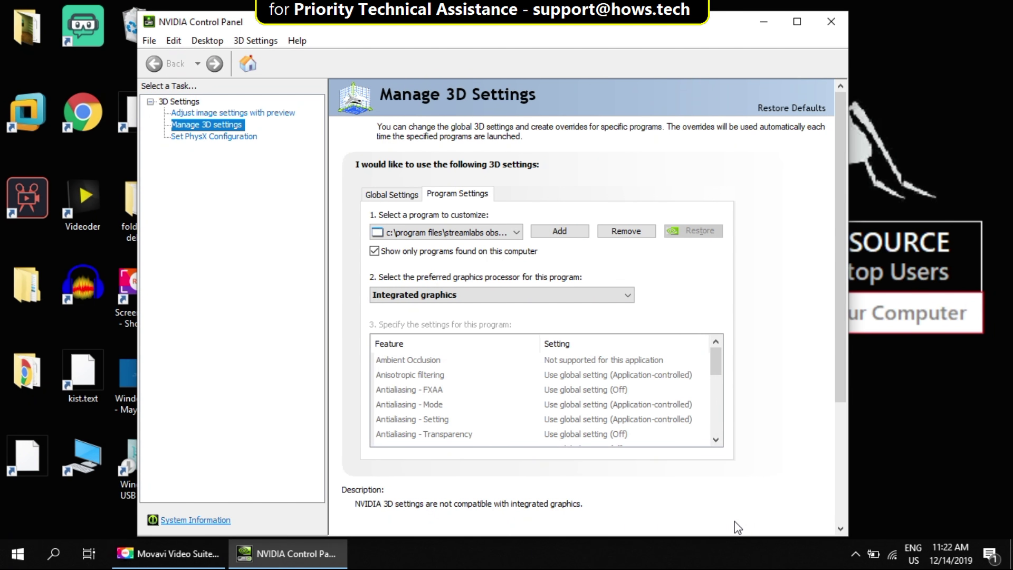
click(489, 235)
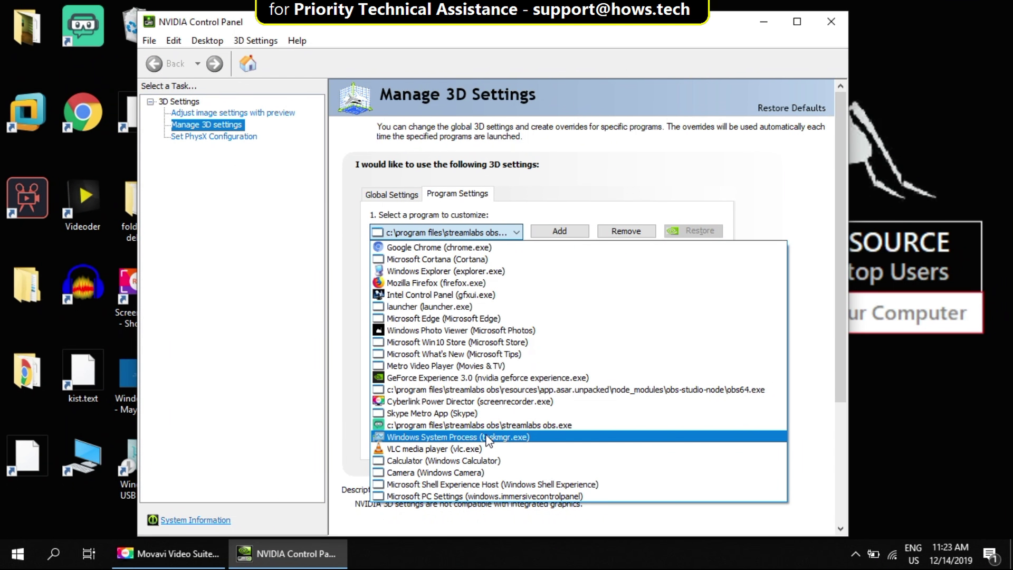
click(485, 427)
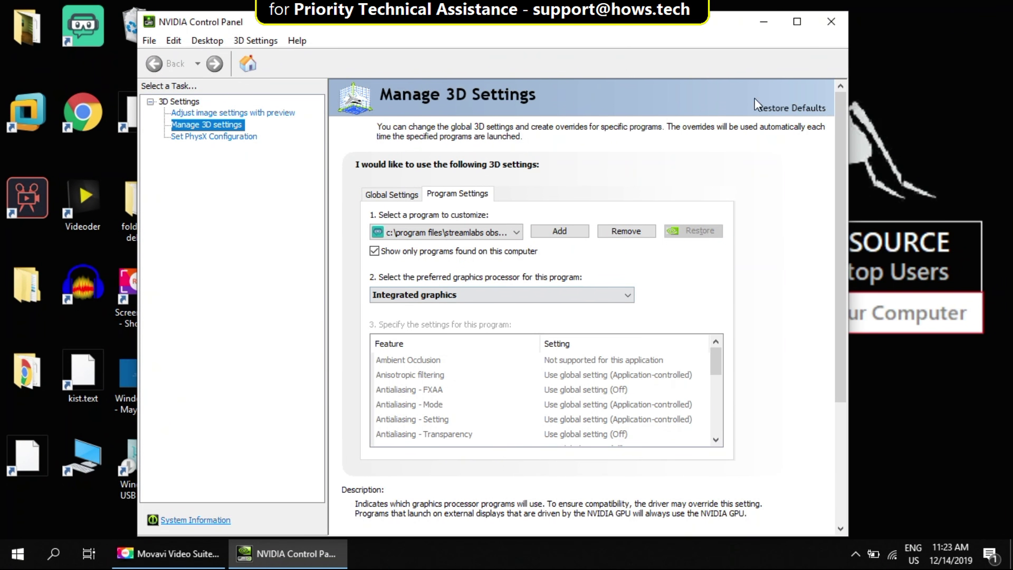
click(827, 27)
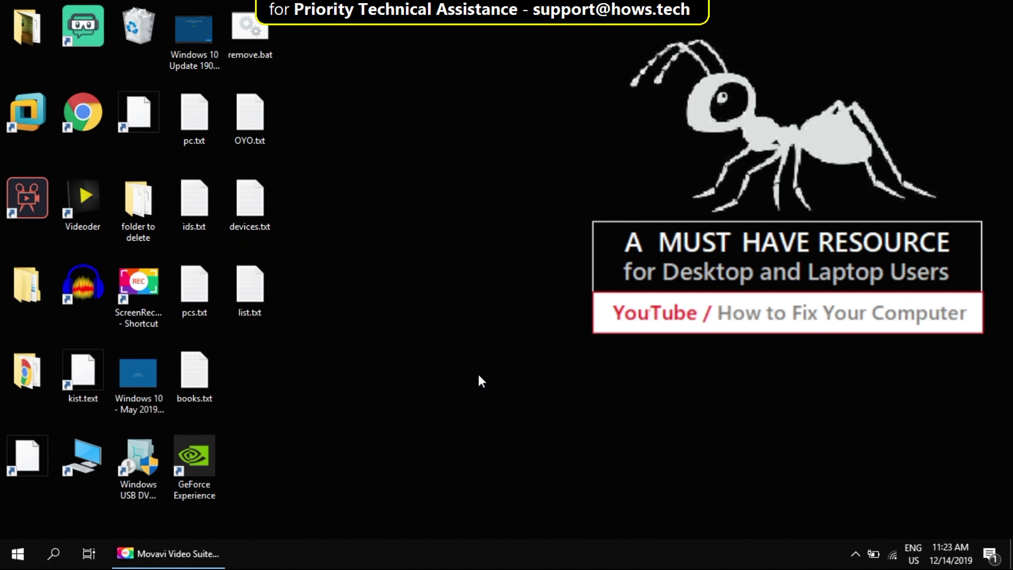
Launch Command Prompt by running cmd from the Run box.
key(super+r)
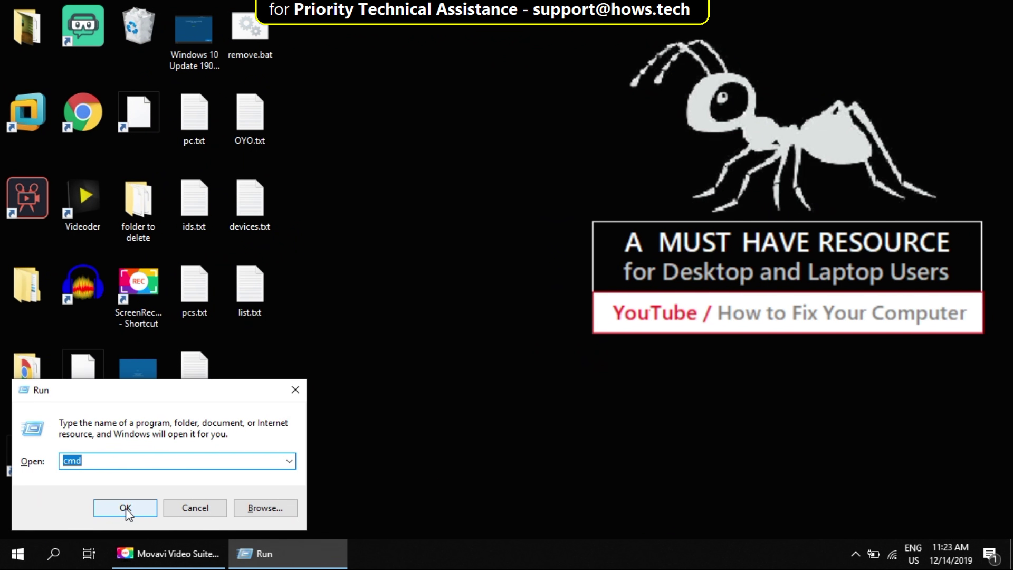
text(cmd)
click(125, 508)
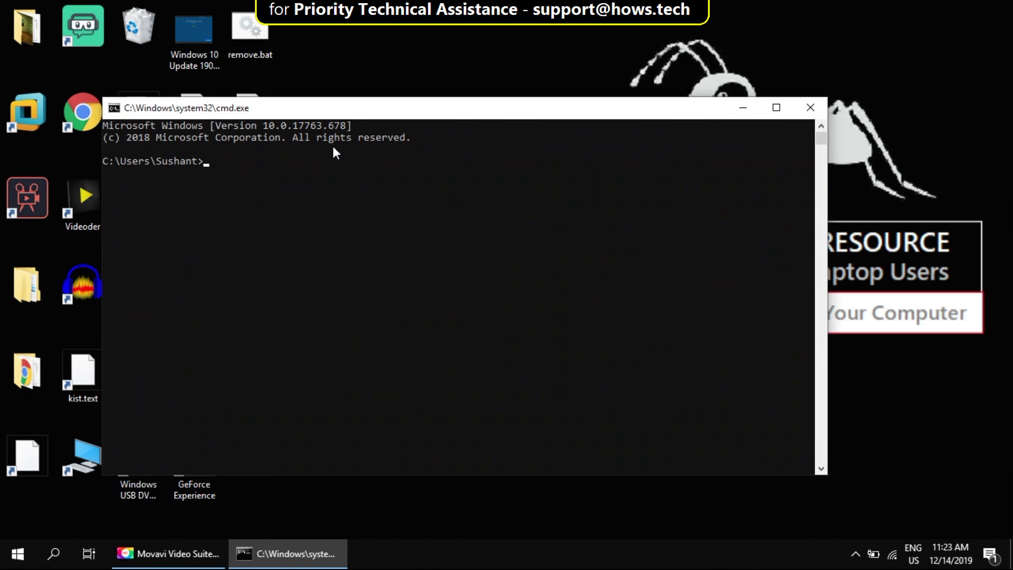
Run gpupdate /force to refresh the Computer and User policies.
drag(312, 104, 355, 112)
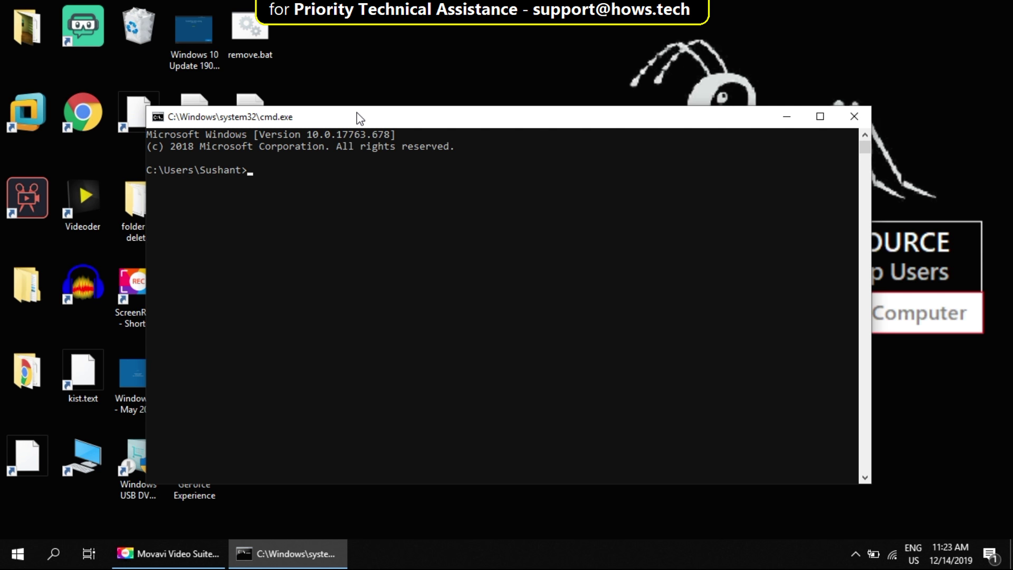
text(gpupdate)
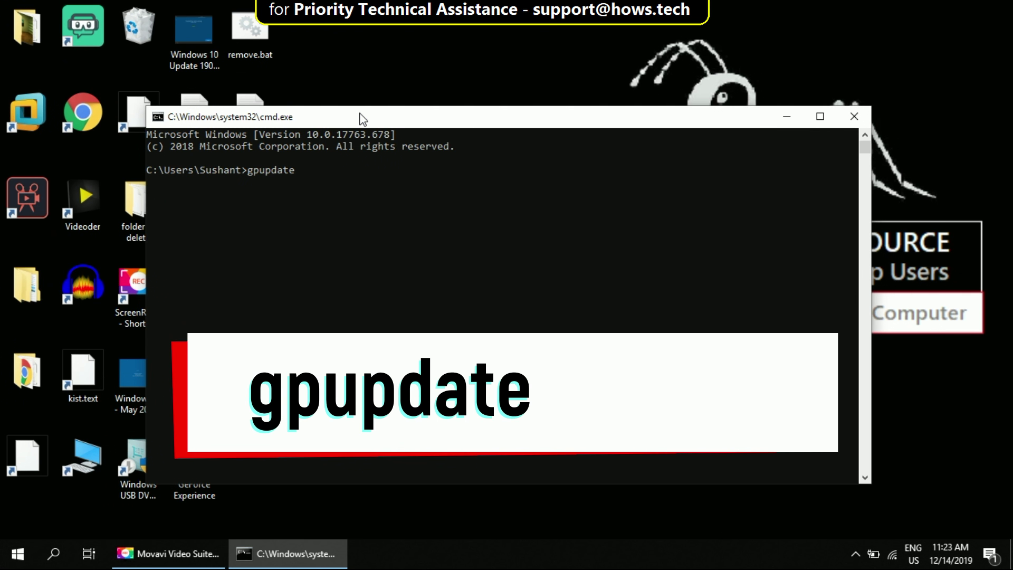
text(/for)
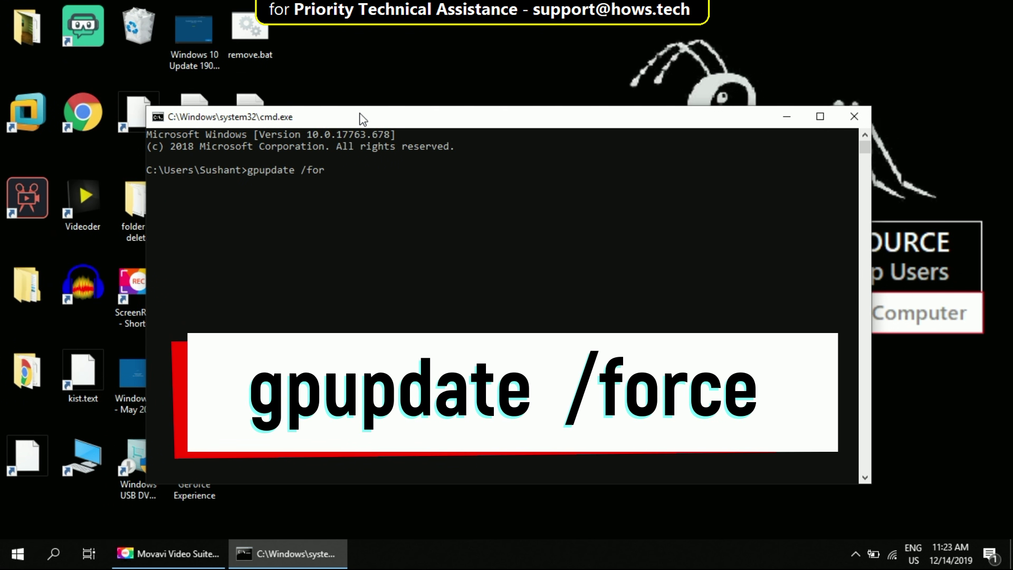
text(ce)
key(Return)
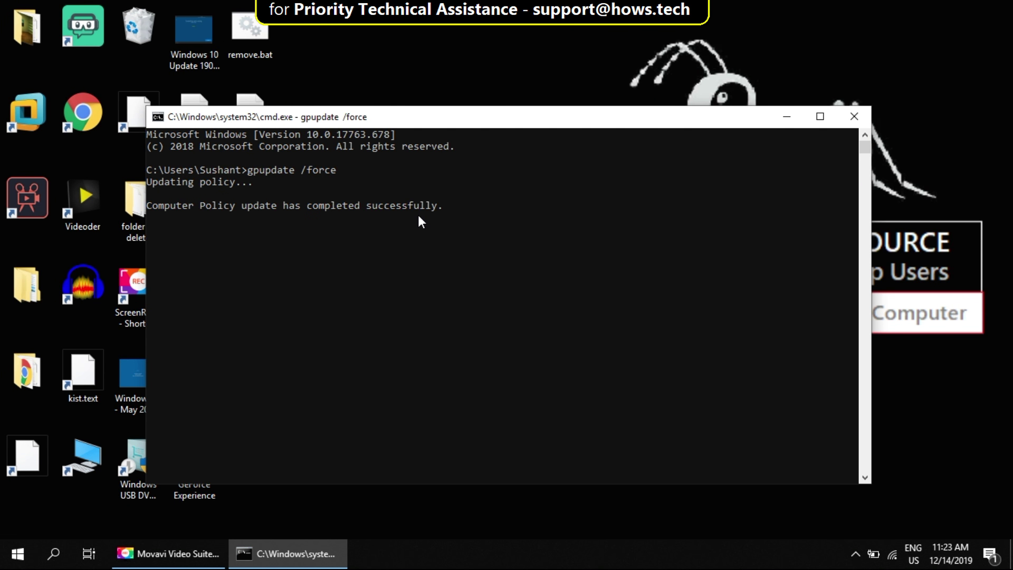
Close the Command Prompt window to return to the desktop.
click(859, 115)
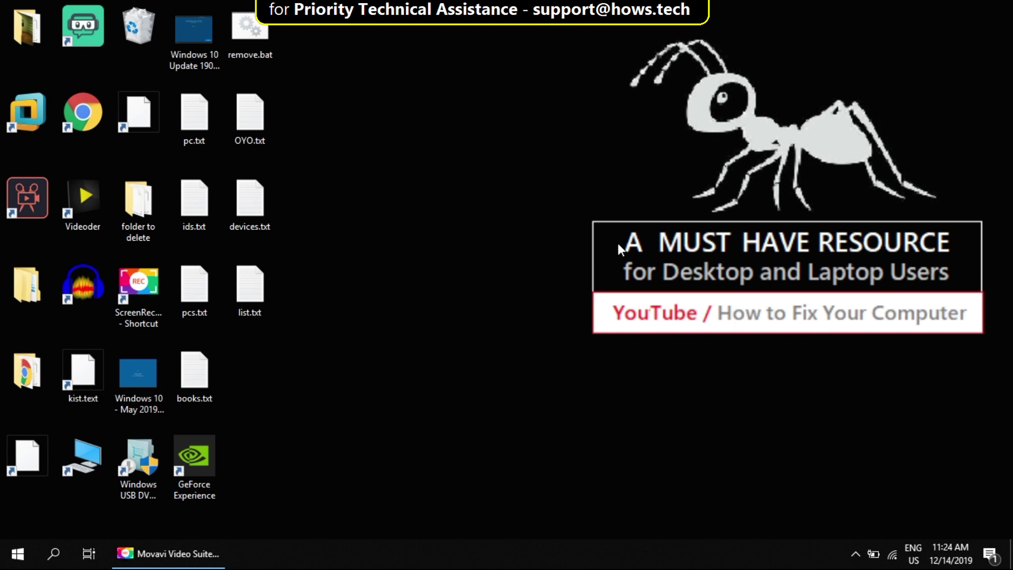
mouse_move(177, 549)
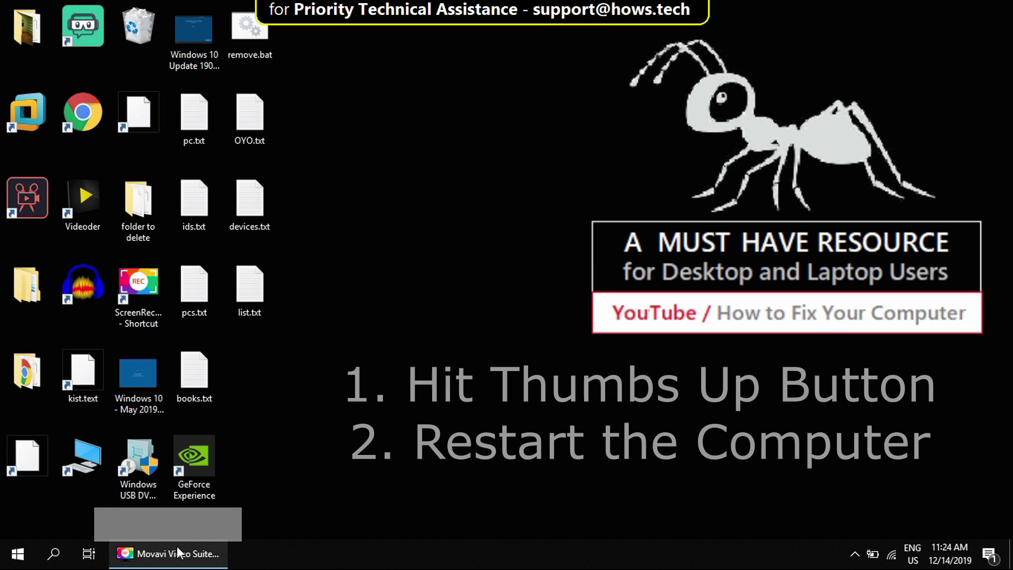